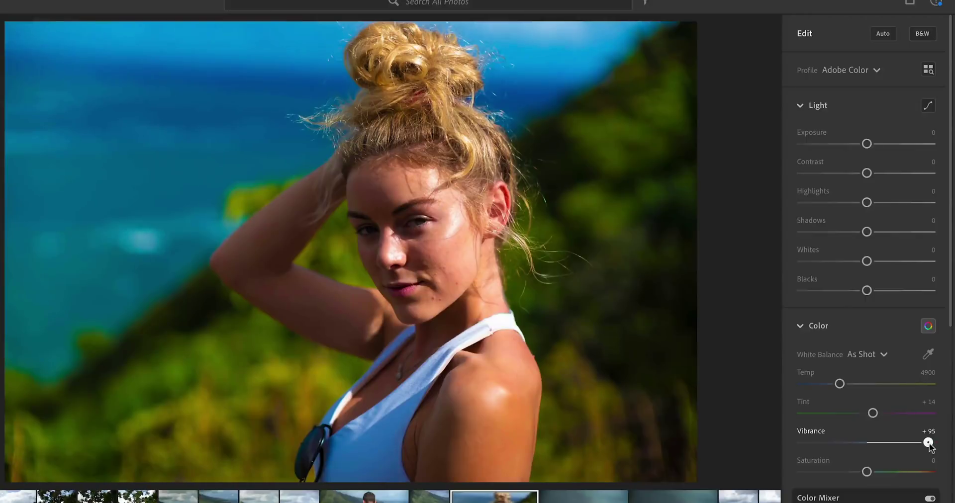
Step: Reset the Vibrance of the blonde woman's portrait and raise its Saturation instead
{"action": "double_click", "coordinate": [928, 443]}
{"action": "left_click_drag", "start_coordinate": [866, 472], "coordinate": [908, 477]}
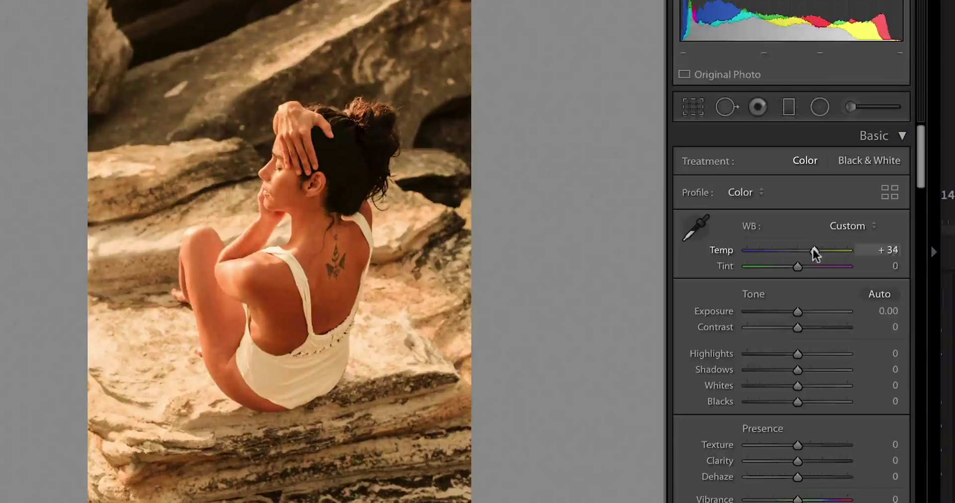
Step: Cool the white balance by lowering Temp in the photo of the woman on the rocks and in the man's portrait
{"action": "left_click_drag", "start_coordinate": [812, 250], "coordinate": [790, 251]}
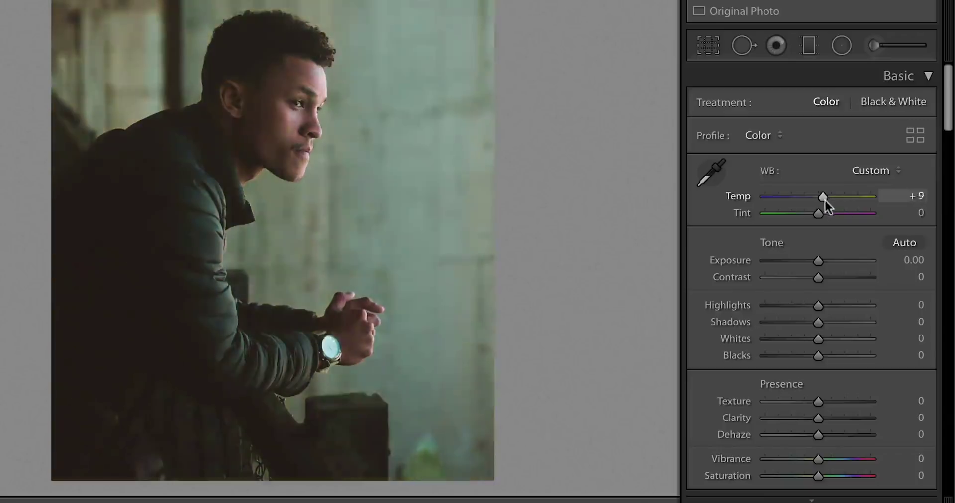
{"action": "left_click_drag", "start_coordinate": [825, 201], "coordinate": [799, 203]}
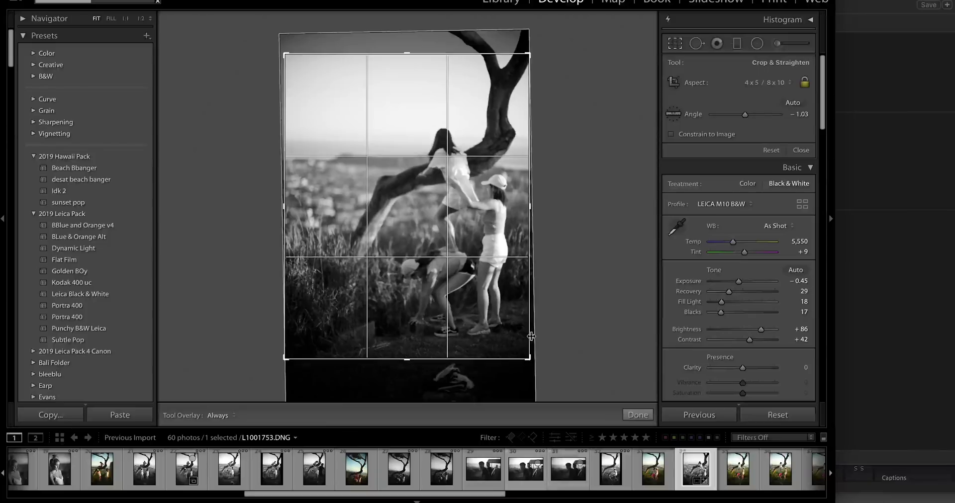
Step: Tighten the crop of the black-and-white tree photo from its lower-right corner and apply it
{"action": "left_click_drag", "start_coordinate": [529, 358], "coordinate": [503, 333]}
{"action": "key", "text": "Return"}
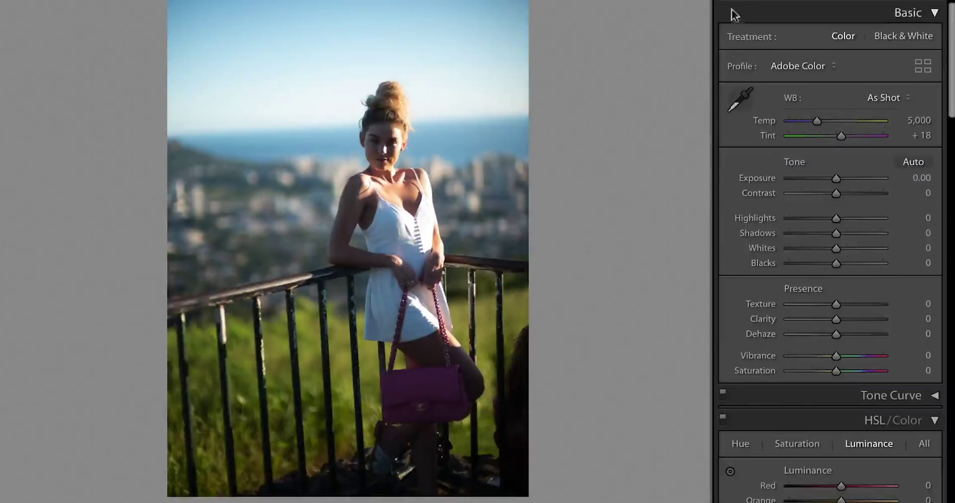
Step: Start Crop & Straighten on the photo of the woman at the railing and cycle through the composition overlays to the golden triangle
{"action": "key", "text": "r"}
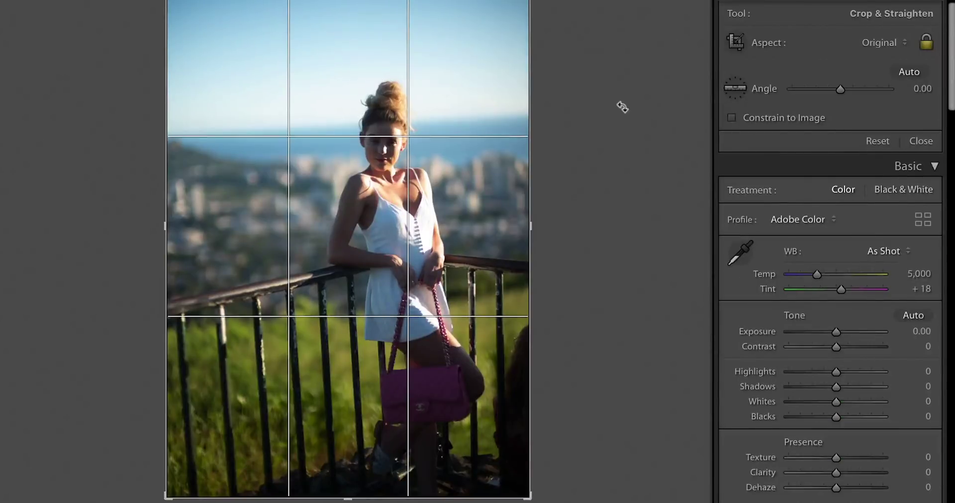
{"action": "key", "text": "o"}
{"action": "key", "text": "o"}
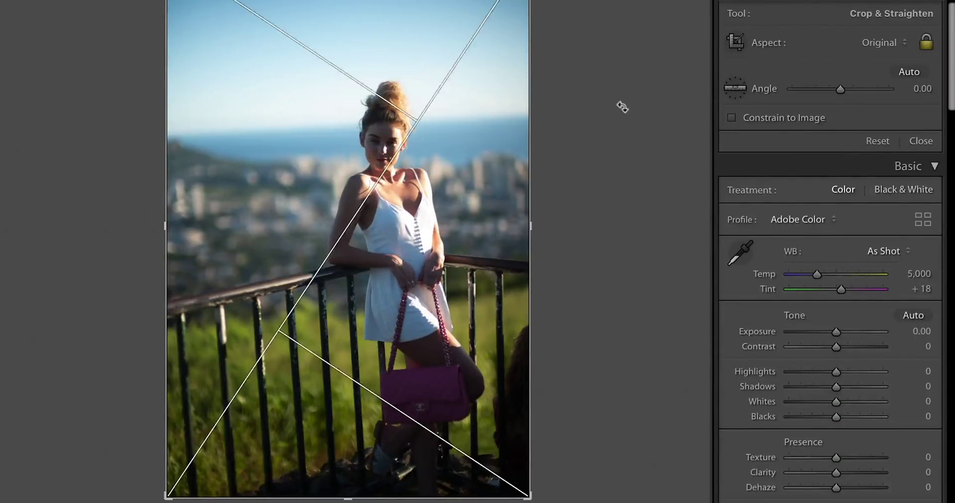
{"action": "key", "text": "o"}
{"action": "key", "text": "o"}
{"action": "key", "text": "o"}
{"action": "key", "text": "o"}
{"action": "key", "text": "o"}
{"action": "key", "text": "o"}
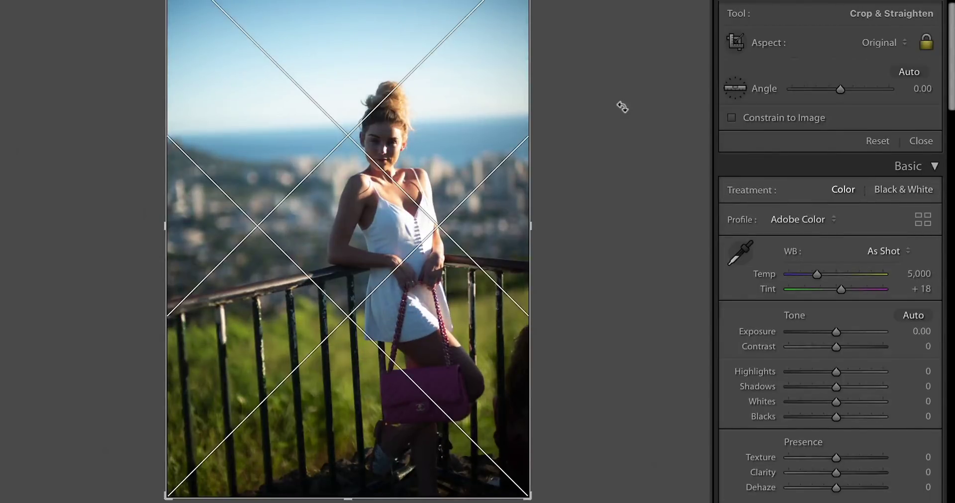
{"action": "key", "text": "o"}
Step: Crop the railing photo inward from its upper-left corner, change the triangle overlay's orientation, and reposition the image within the crop
{"action": "left_click_drag", "start_coordinate": [166, 1], "coordinate": [211, 63]}
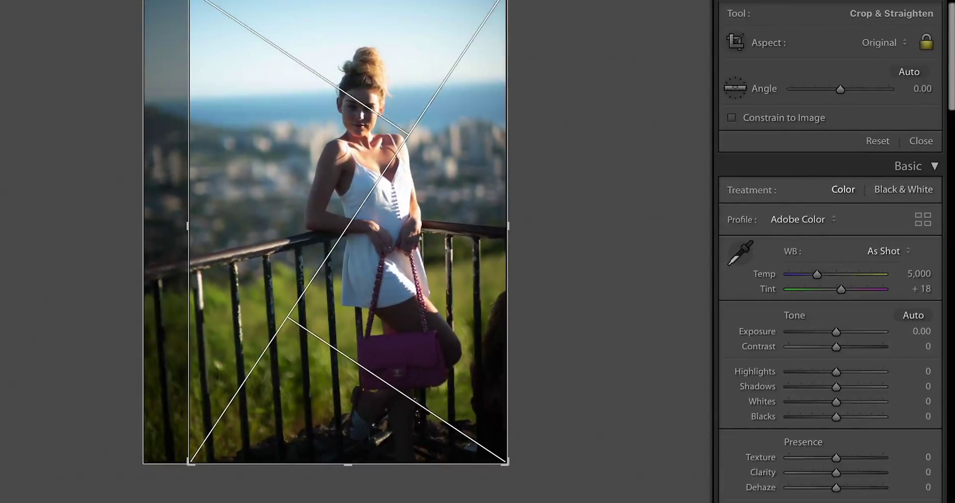
{"action": "key", "text": "shift+o"}
{"action": "key", "text": "shift+o"}
{"action": "left_click_drag", "start_coordinate": [189, 1], "coordinate": [204, 11]}
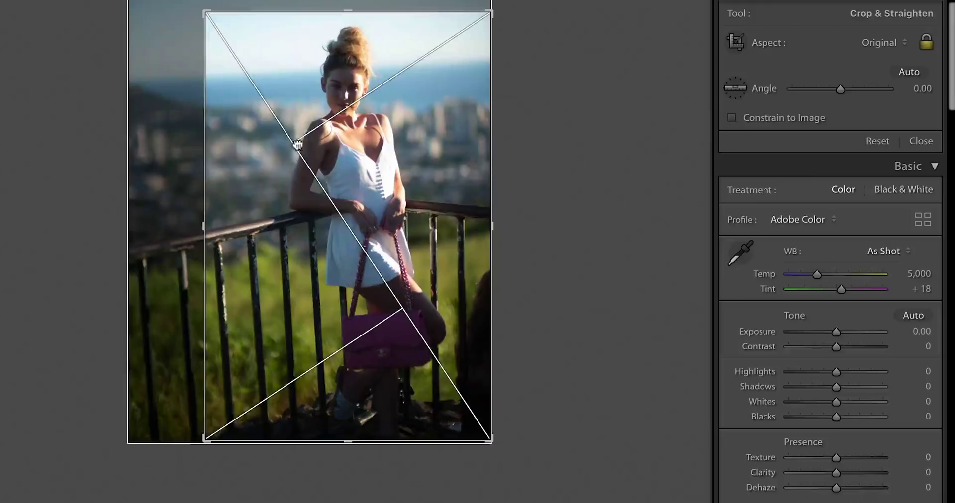
{"action": "left_click_drag", "start_coordinate": [298, 144], "coordinate": [297, 154]}
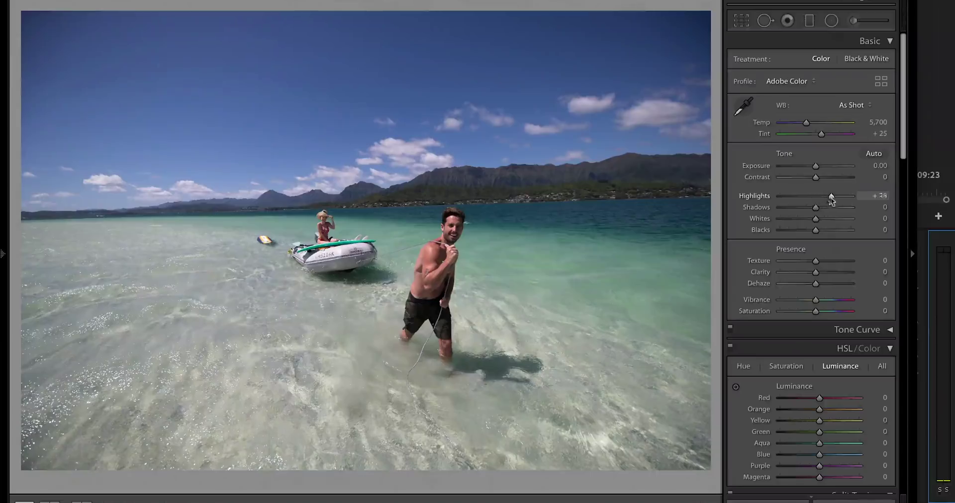
Step: Return the beach photo's Highlights to 0 and paint an Exposure 0.35 adjustment brush mask over the dark water along the horizon
{"action": "left_click_drag", "start_coordinate": [831, 196], "coordinate": [810, 231]}
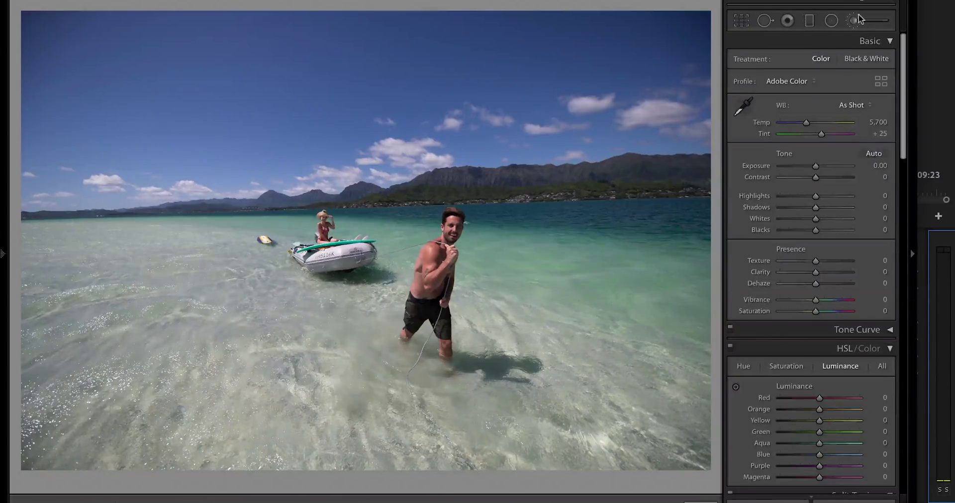
{"action": "left_click", "coordinate": [853, 20]}
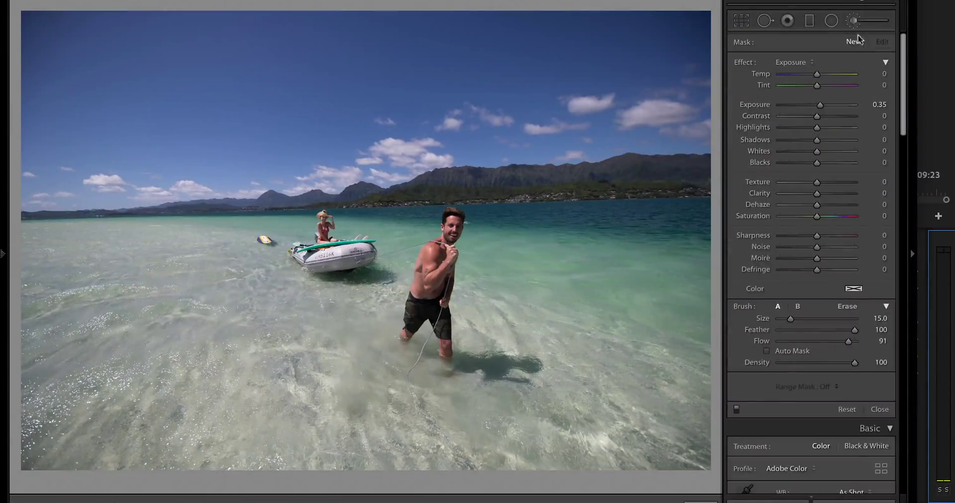
{"action": "scroll", "coordinate": [631, 219], "scroll_direction": "down", "scroll_amount": 3}
{"action": "mouse_move", "coordinate": [631, 220]}
{"action": "left_mouse_down"}
{"action": "mouse_move", "coordinate": [599, 222]}
{"action": "mouse_move", "coordinate": [693, 233]}
{"action": "mouse_move", "coordinate": [639, 223]}
{"action": "mouse_move", "coordinate": [701, 214]}
{"action": "mouse_move", "coordinate": [614, 205]}
{"action": "mouse_move", "coordinate": [632, 211]}
{"action": "left_mouse_up"}
{"action": "left_click_drag", "start_coordinate": [555, 215], "coordinate": [556, 216]}
{"action": "scroll", "coordinate": [632, 222], "scroll_direction": "down", "scroll_amount": 1}
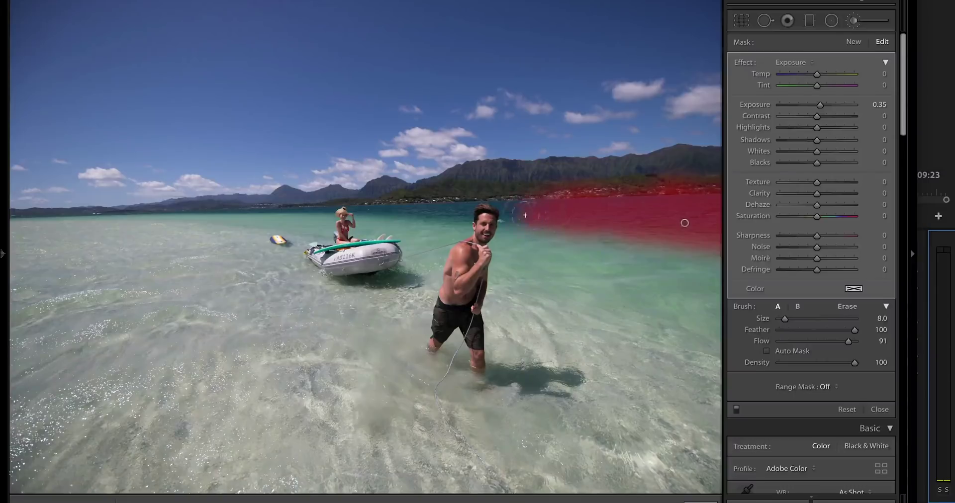
{"action": "mouse_move", "coordinate": [502, 207]}
{"action": "left_mouse_down"}
{"action": "mouse_move", "coordinate": [385, 206]}
{"action": "mouse_move", "coordinate": [445, 198]}
{"action": "left_mouse_up"}
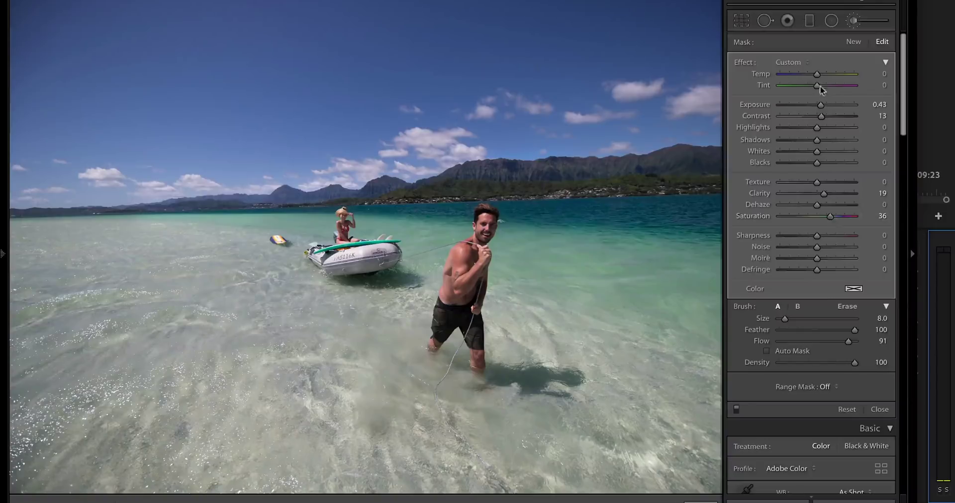
Step: Set the distant-water mask to Exposure 0.43, Contrast 13, Clarity 19 and Saturation 36, and adjust its Temp and Tint
{"action": "left_click_drag", "start_coordinate": [834, 73], "coordinate": [816, 86]}
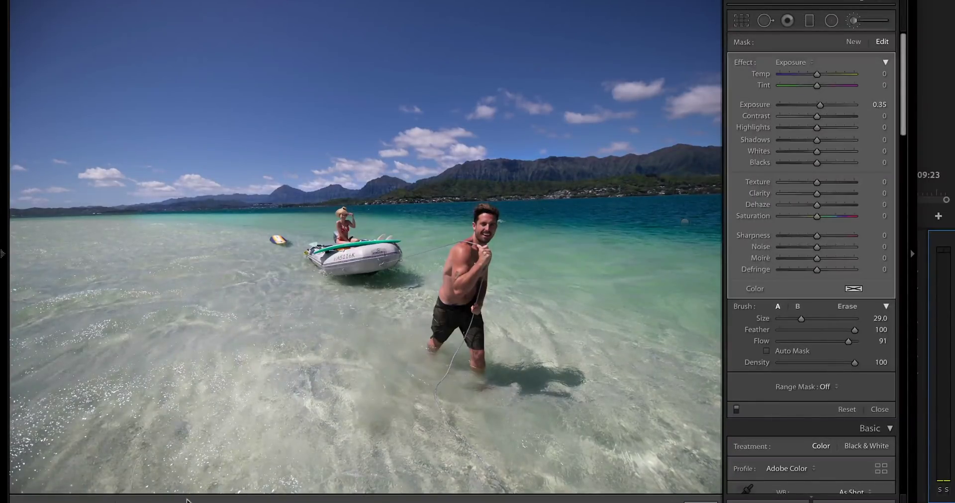
Step: Paint a new adjustment mask over the shallow foreground water with a size 29 brush and Exposure 0.35
{"action": "mouse_move", "coordinate": [224, 373]}
{"action": "left_mouse_down"}
{"action": "mouse_move", "coordinate": [215, 365]}
{"action": "mouse_move", "coordinate": [151, 443]}
{"action": "mouse_move", "coordinate": [25, 428]}
{"action": "mouse_move", "coordinate": [124, 264]}
{"action": "mouse_move", "coordinate": [239, 229]}
{"action": "mouse_move", "coordinate": [358, 388]}
{"action": "mouse_move", "coordinate": [447, 478]}
{"action": "mouse_move", "coordinate": [686, 398]}
{"action": "mouse_move", "coordinate": [604, 307]}
{"action": "left_mouse_up"}
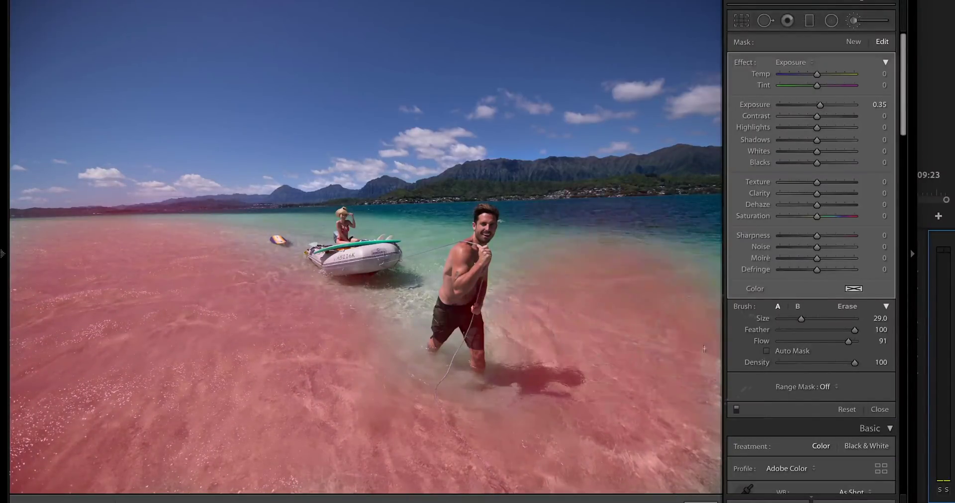